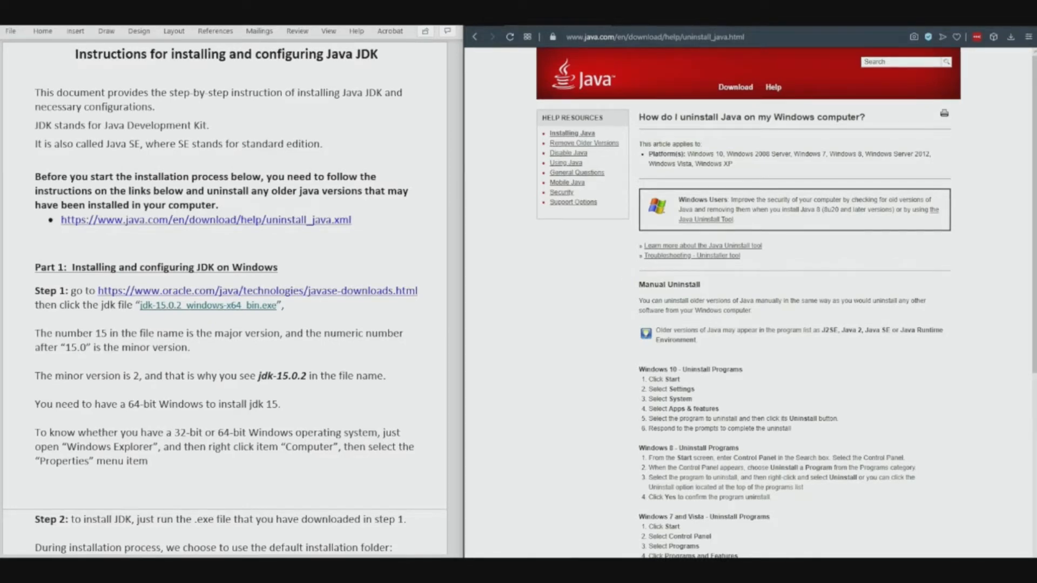
Step: Download the Windows x64 installer jdk-15.0.2_windows-x64_bin.exe from Oracle's Java SE 15 downloads, accepting the license agreement
click(656, 19)
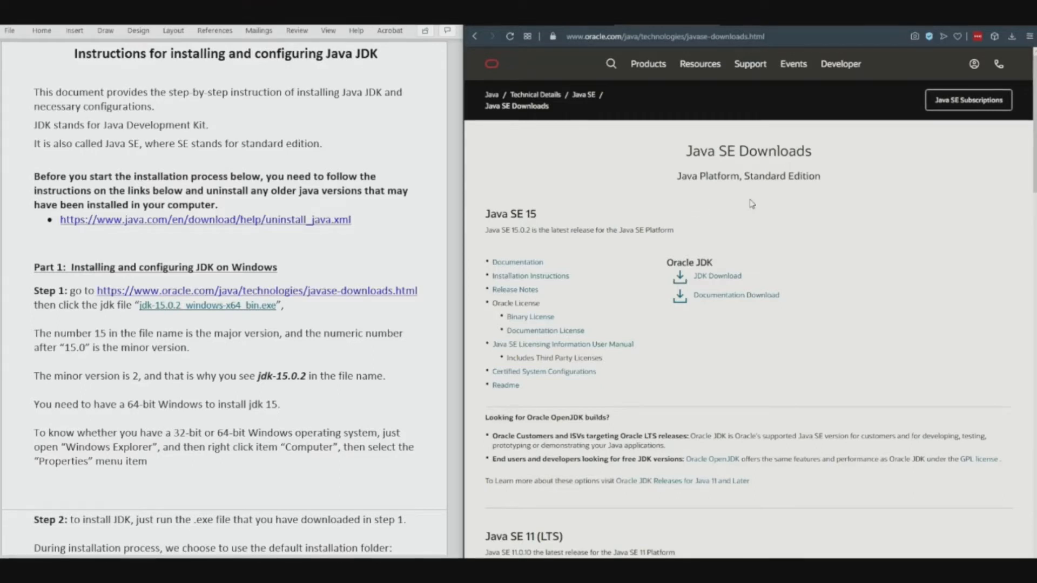
click(705, 282)
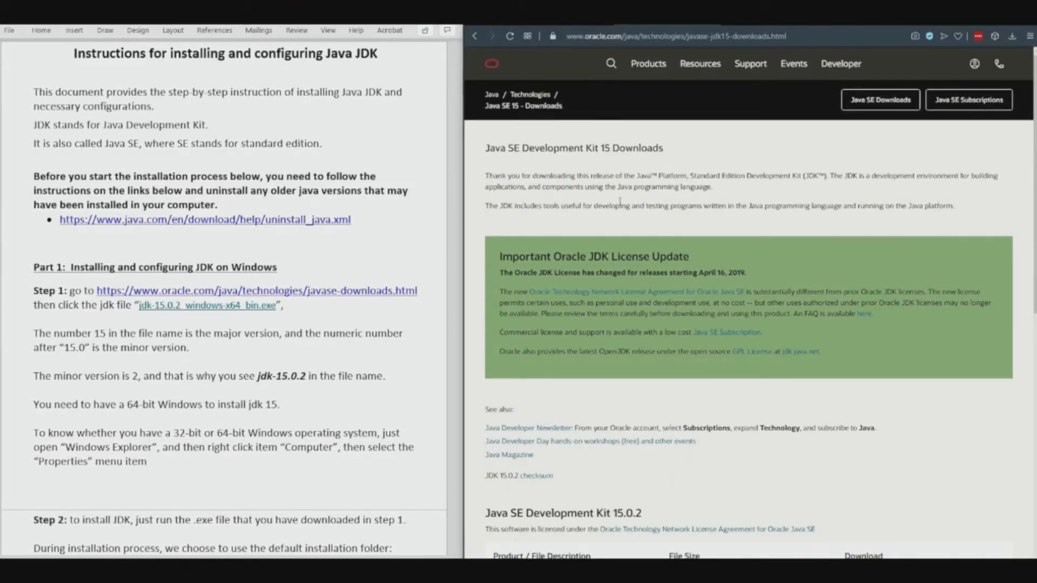
scroll(620, 201, down, 7)
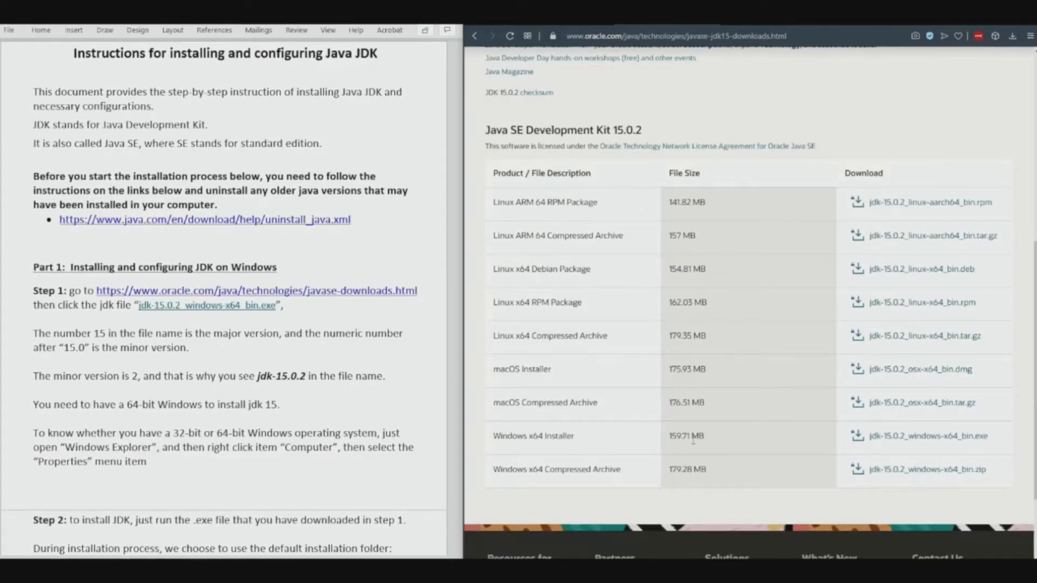
click(903, 440)
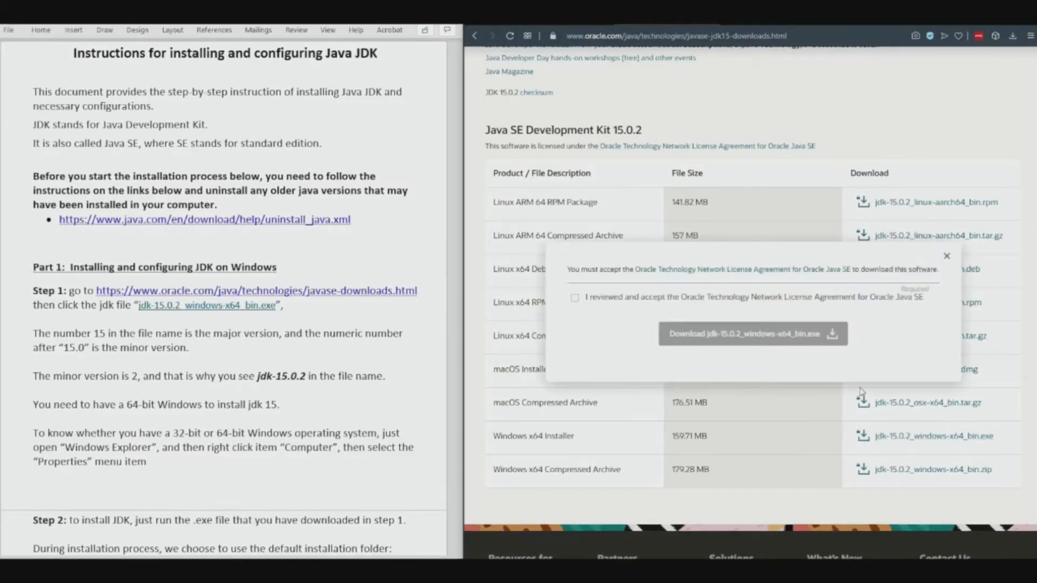
click(574, 300)
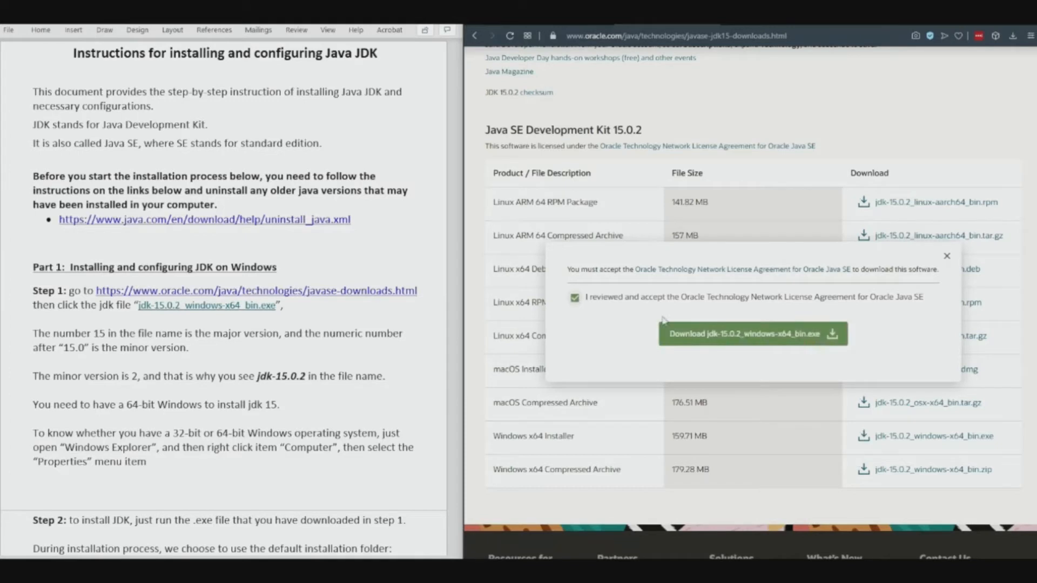
click(741, 336)
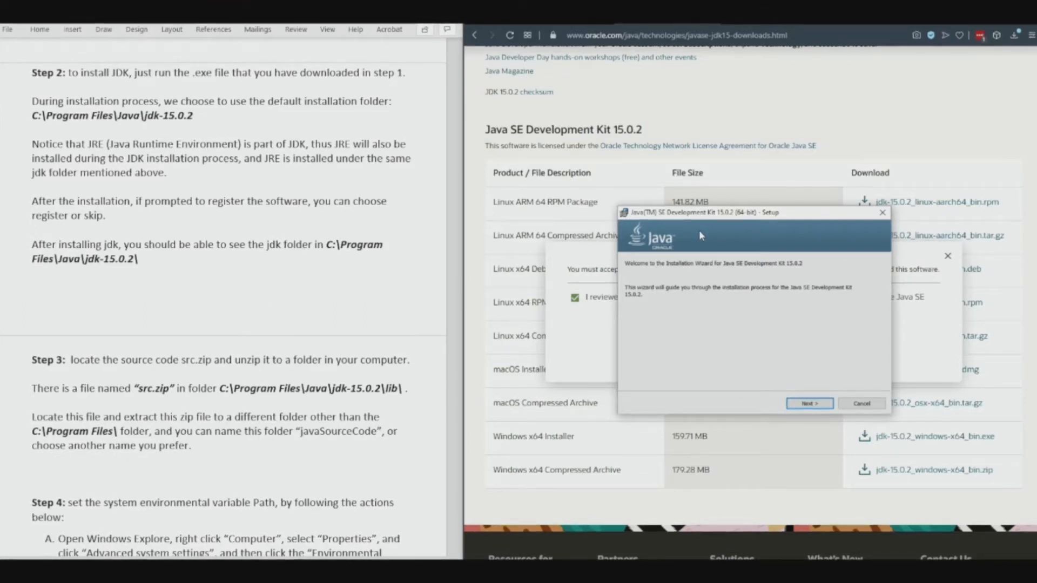
Step: Install Java SE Development Kit 15.0.2 into the default folder C:\Program Files\Java\jdk-15.0.2\ and close the finished setup wizard
click(815, 405)
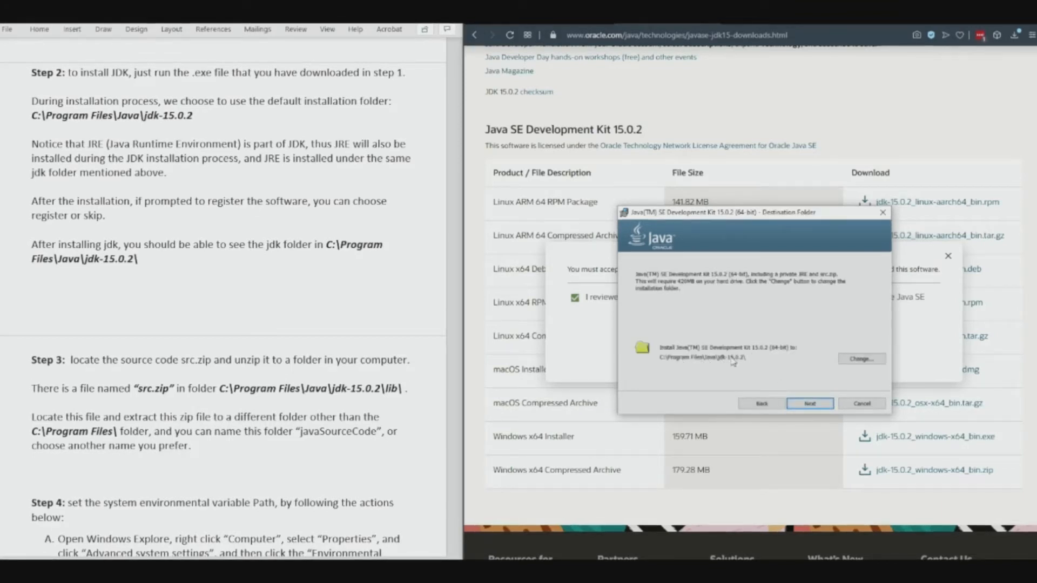
click(810, 404)
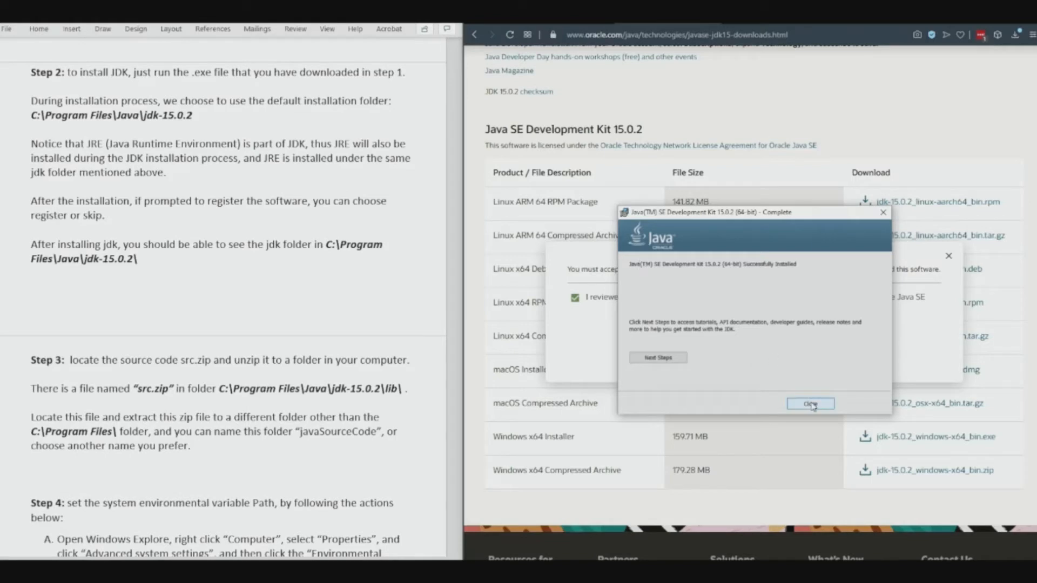
click(809, 404)
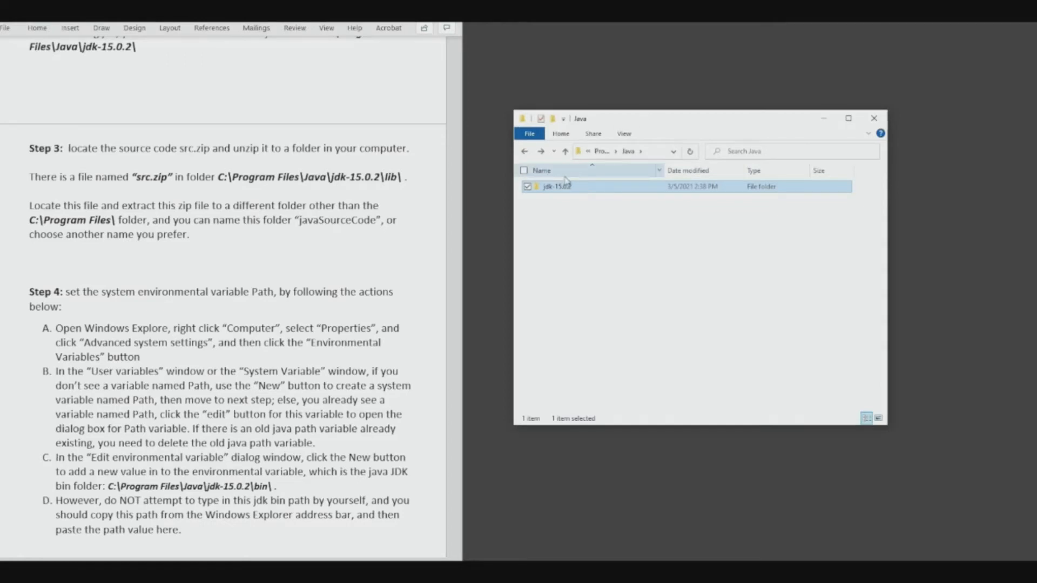
Step: Open the lib folder inside the jdk-15.0.2 installation folder and locate the zipped src file
mouse_move(552, 190)
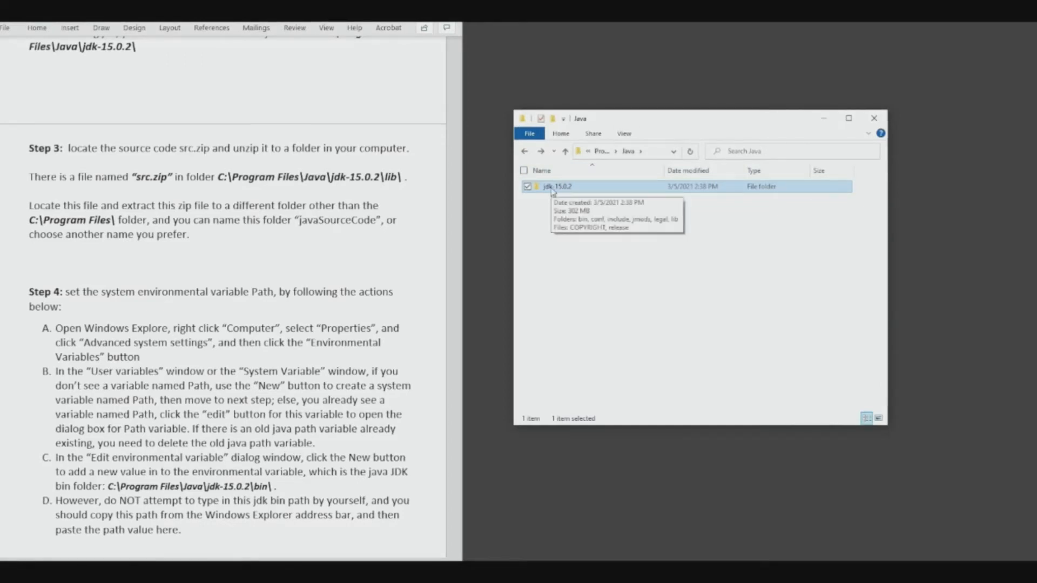
double_click(552, 188)
mouse_move(563, 246)
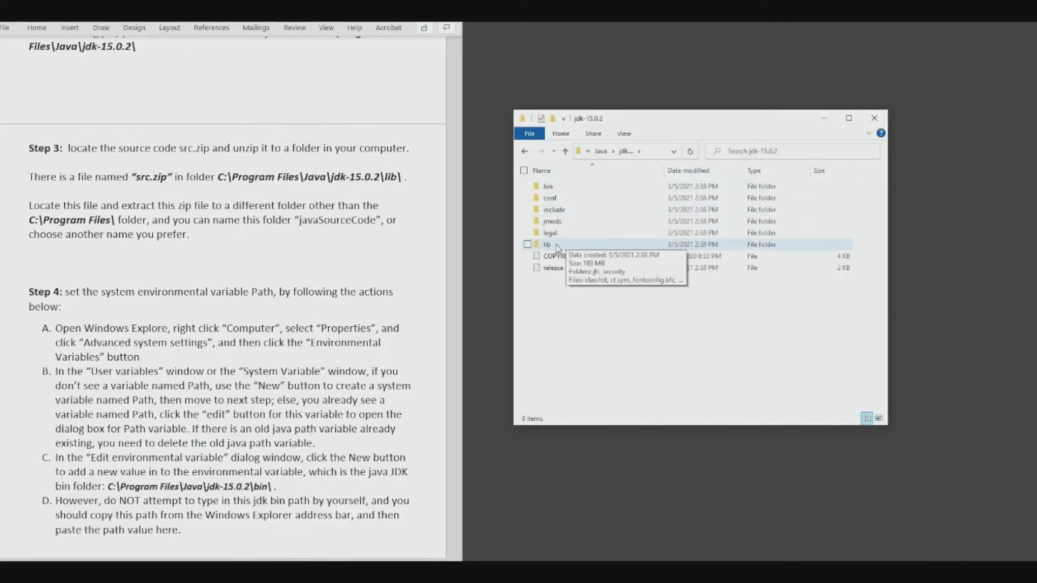
double_click(547, 244)
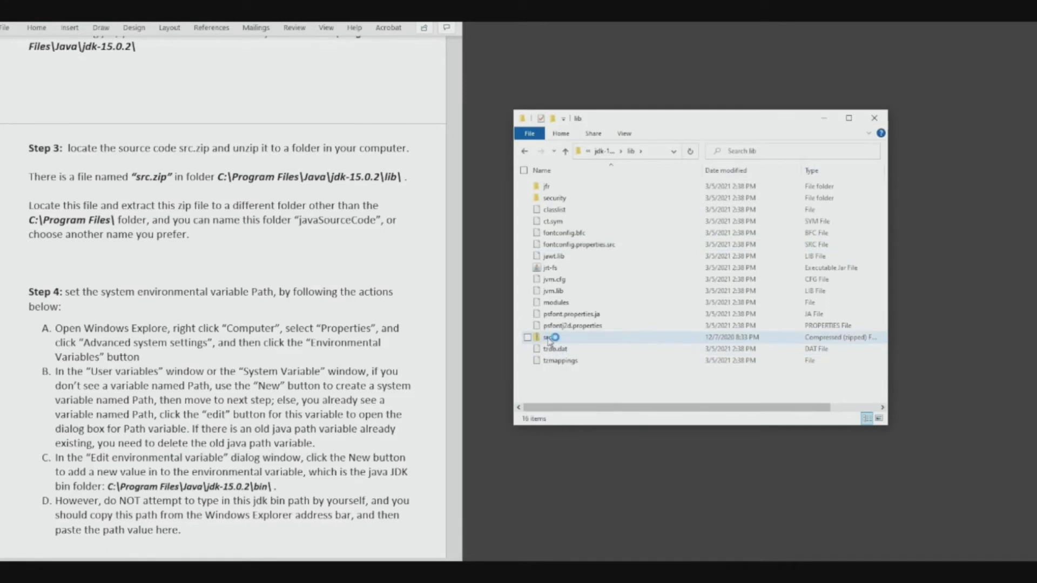
mouse_move(549, 341)
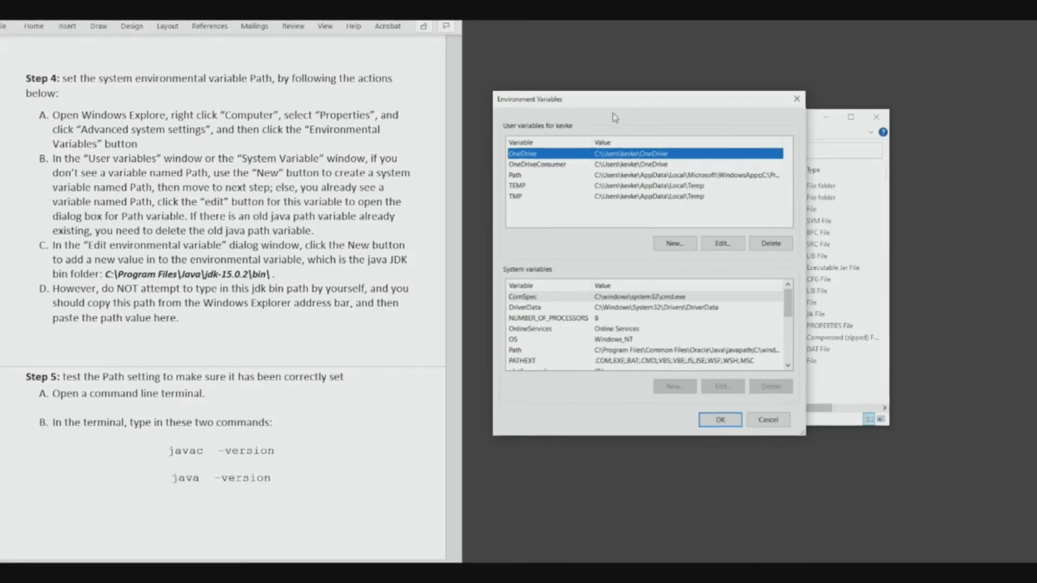
Step: Copy the JDK bin folder's address and add C:\Program Files\Java\jdk-15.0.2\bin as a new entry in the user Path variable
click(522, 177)
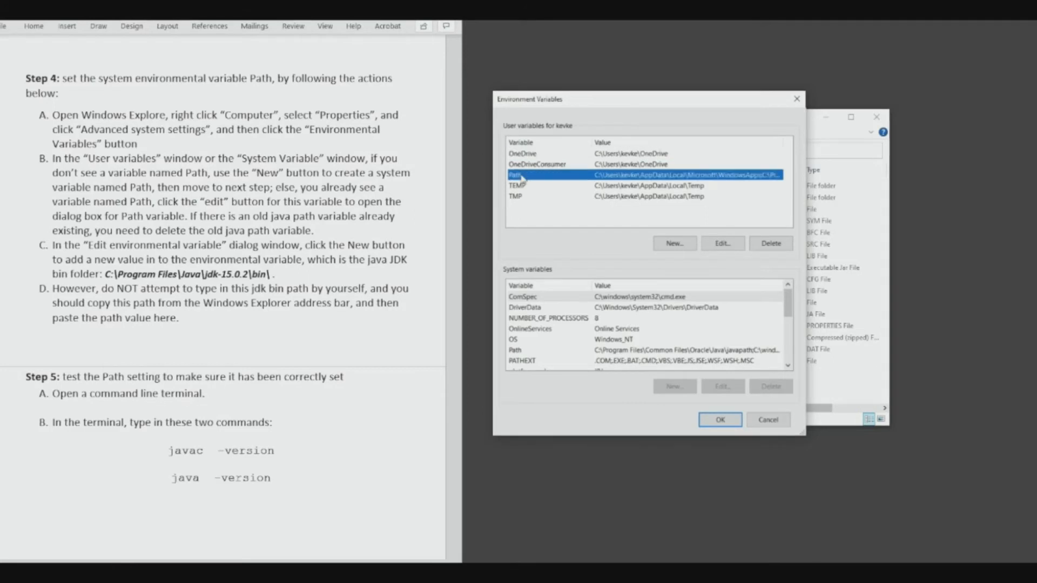
click(720, 244)
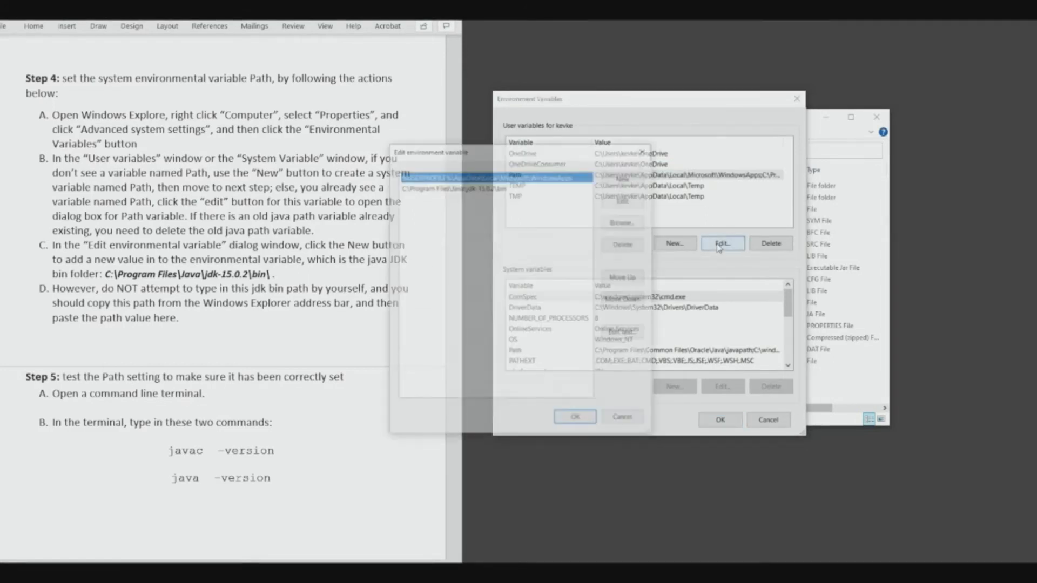
click(458, 189)
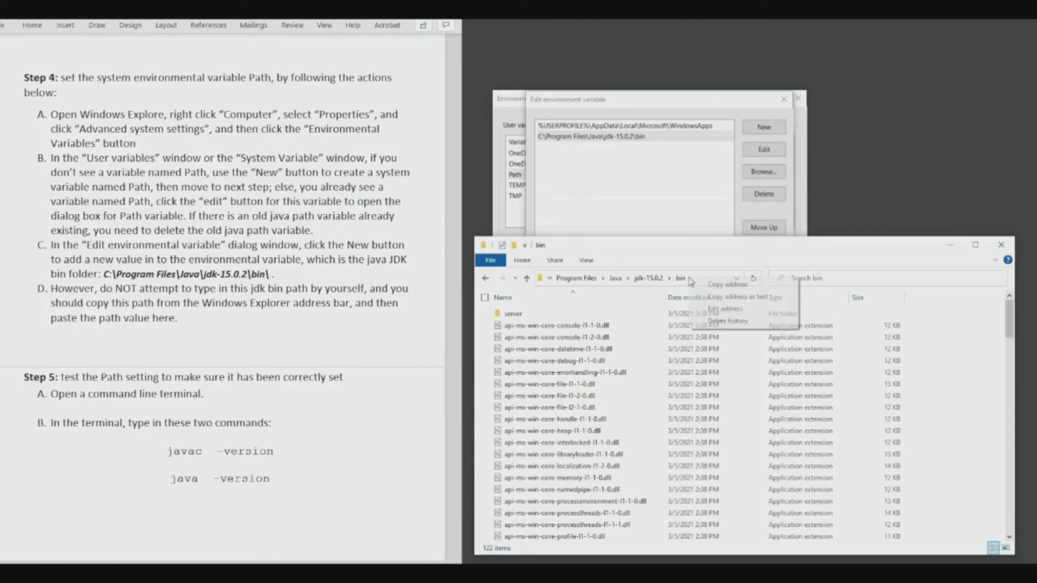
right_click(690, 281)
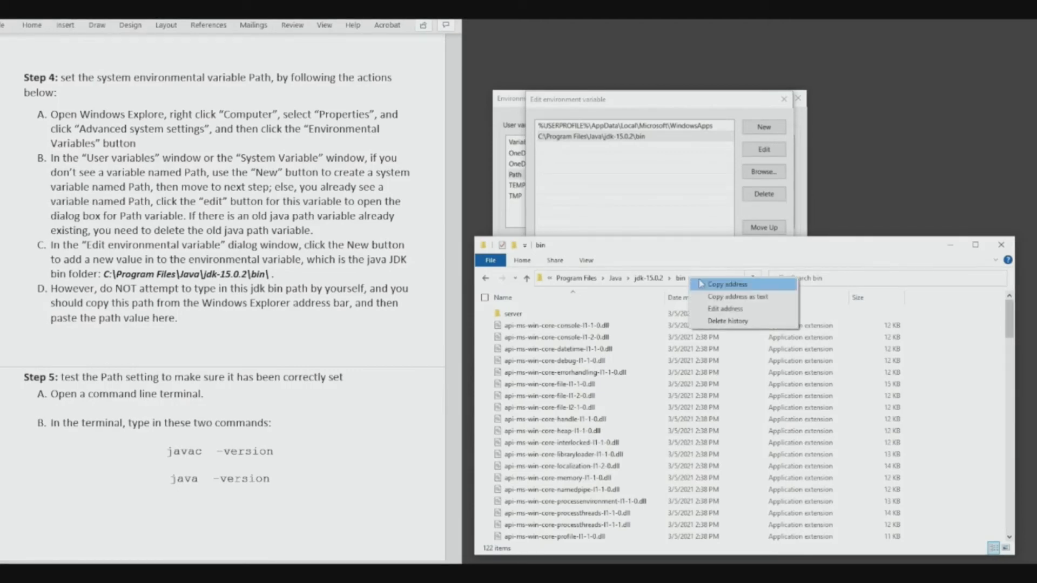
click(702, 284)
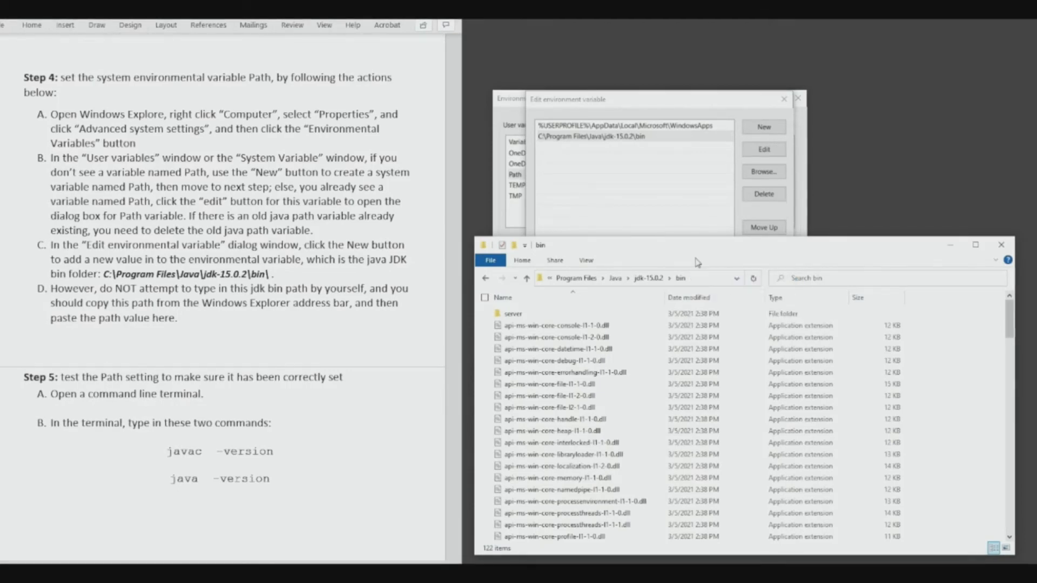
click(702, 102)
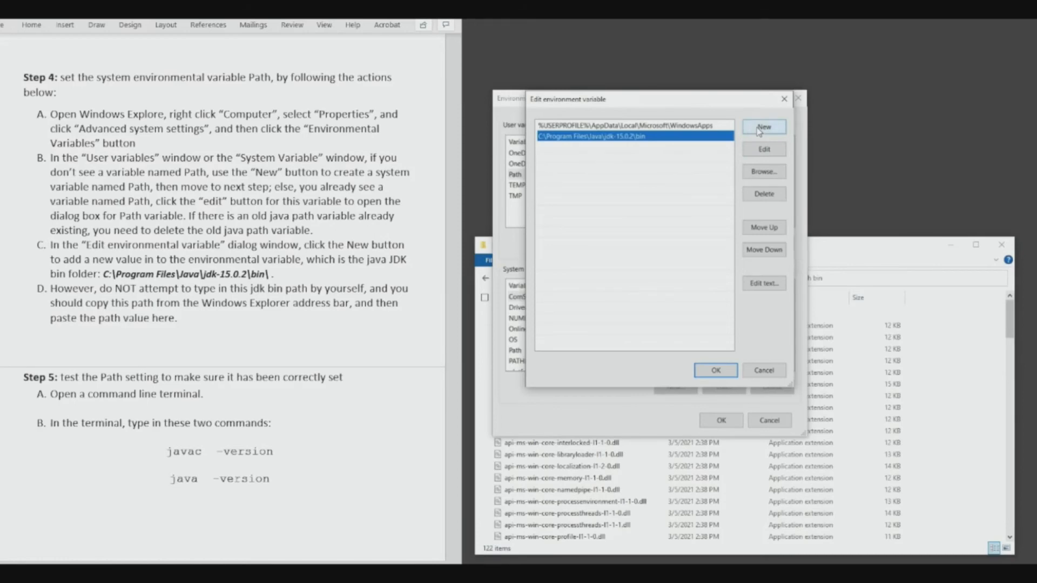
click(759, 129)
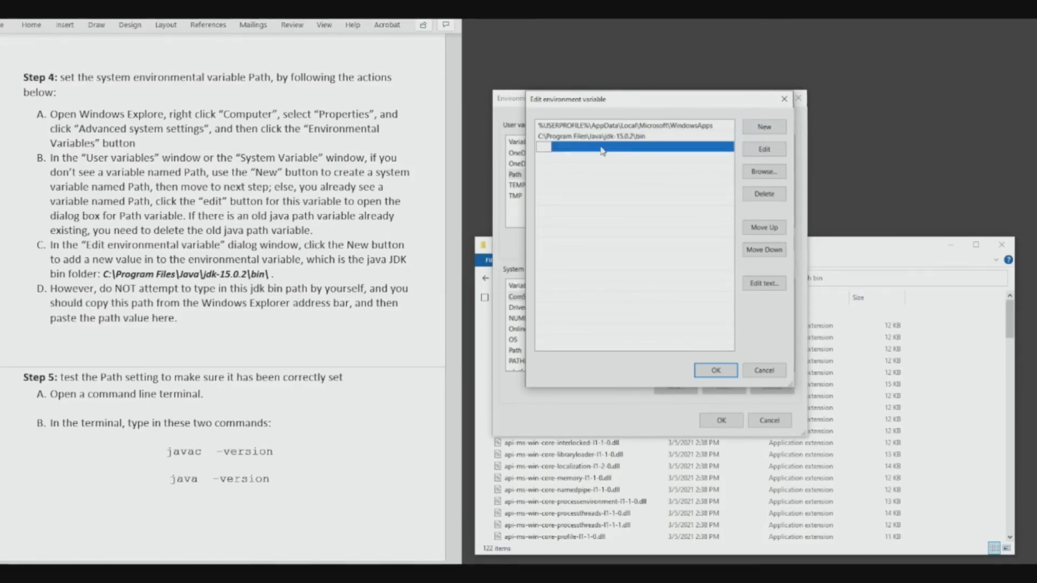
text(C:\Program Files\Java\jdk-15.0.2\bin)
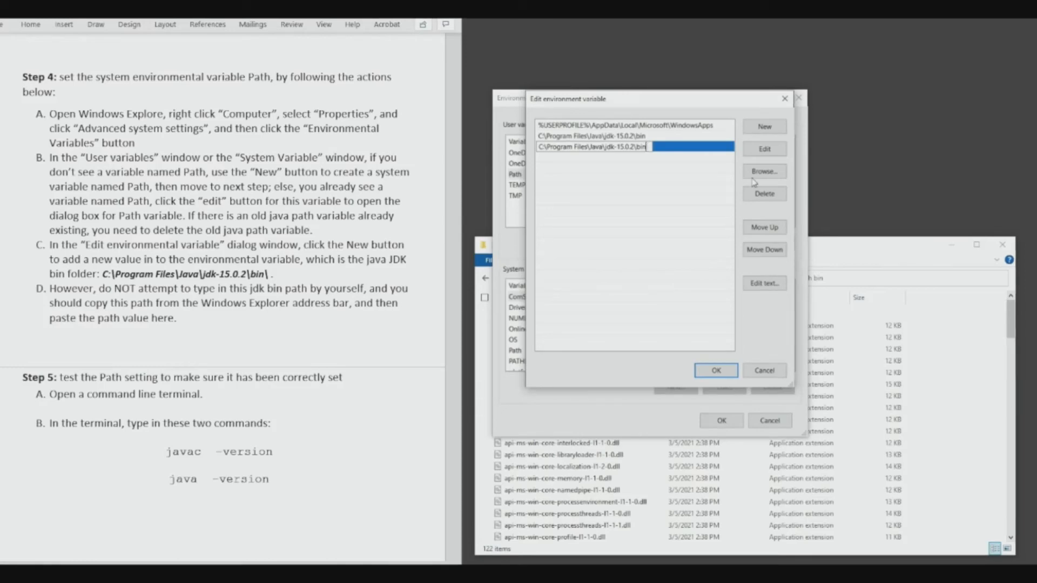
Step: Delete the newly added duplicate Path entry, cancel out of both environment variable dialogs, and close the bin folder window
click(750, 195)
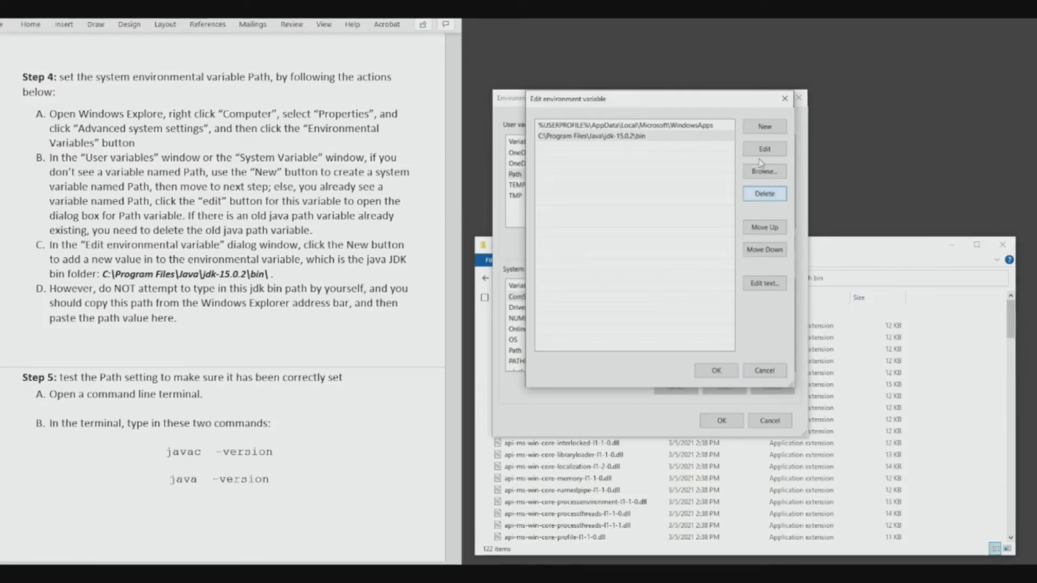
click(774, 377)
click(770, 420)
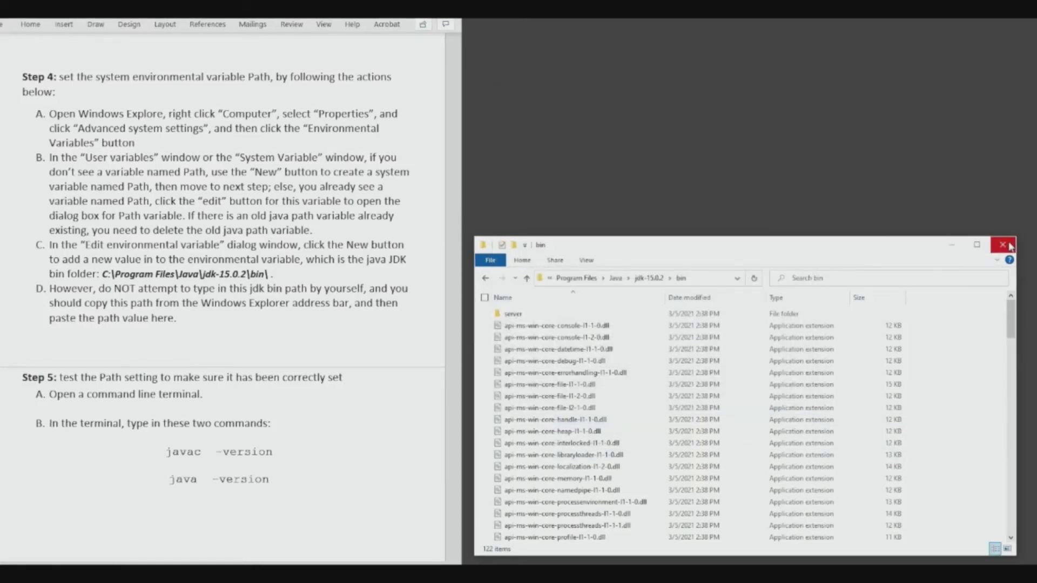
click(1002, 244)
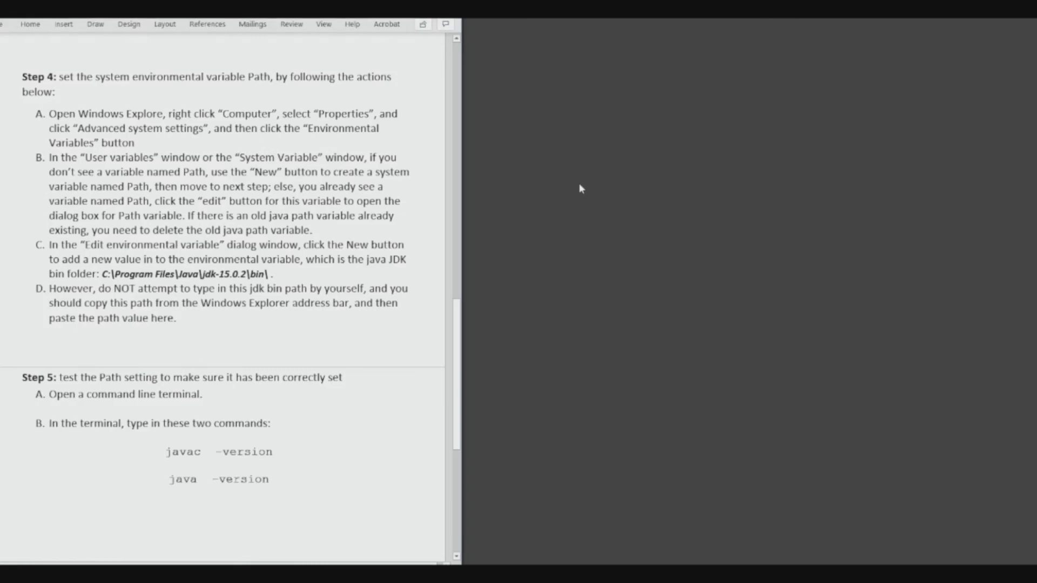
Step: Check the Path setting by running javac -version and java -version in the Command Prompt
scroll(319, 281, down, 3)
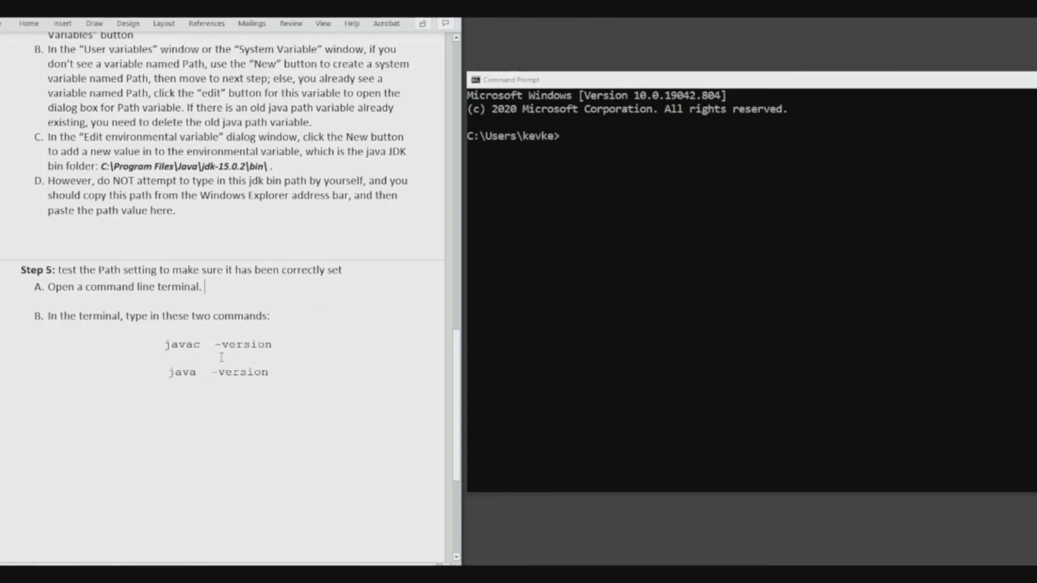
click(574, 140)
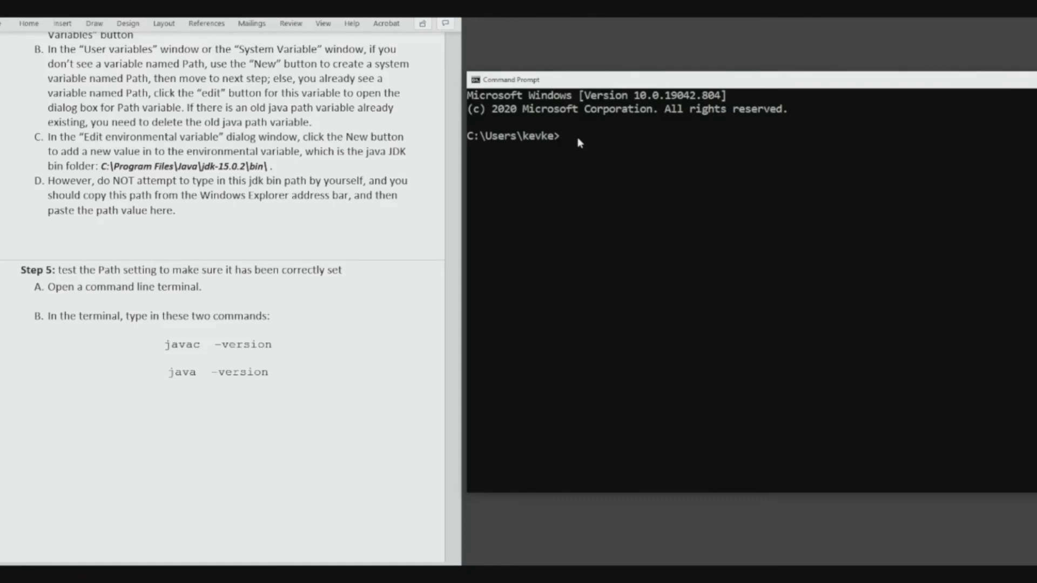
text(javac -version)
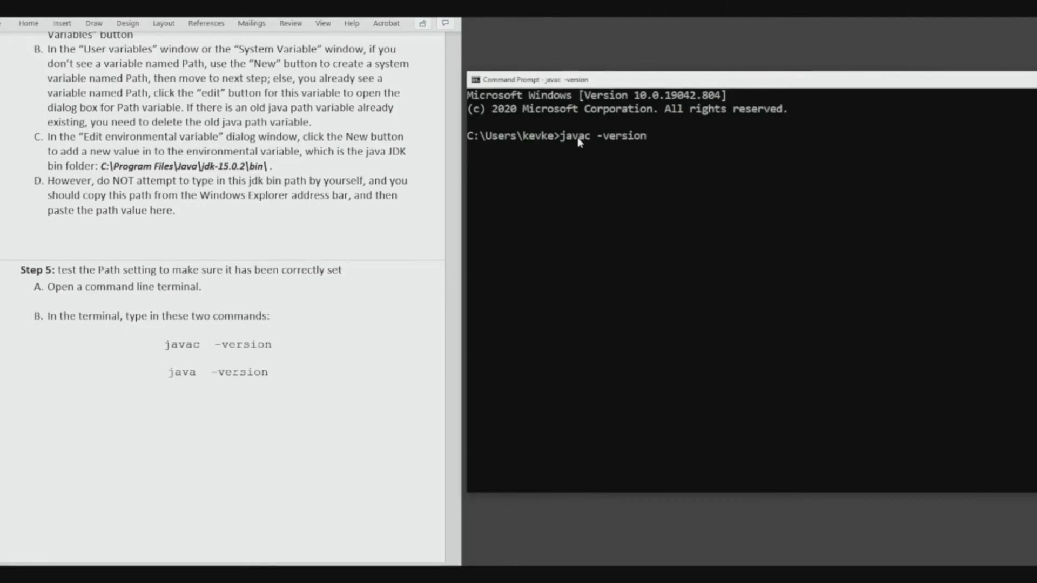
key(Return)
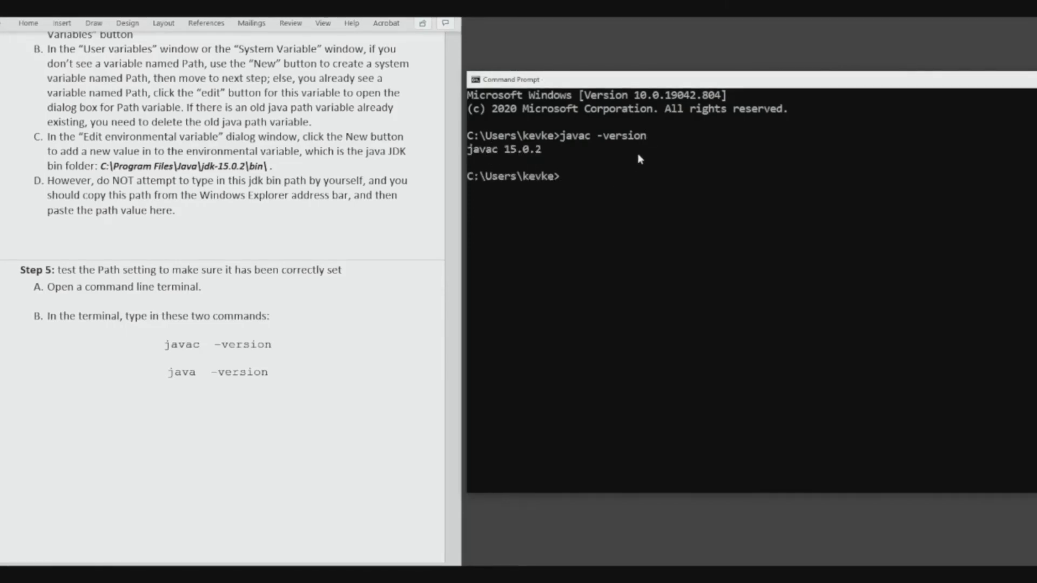
text(java)
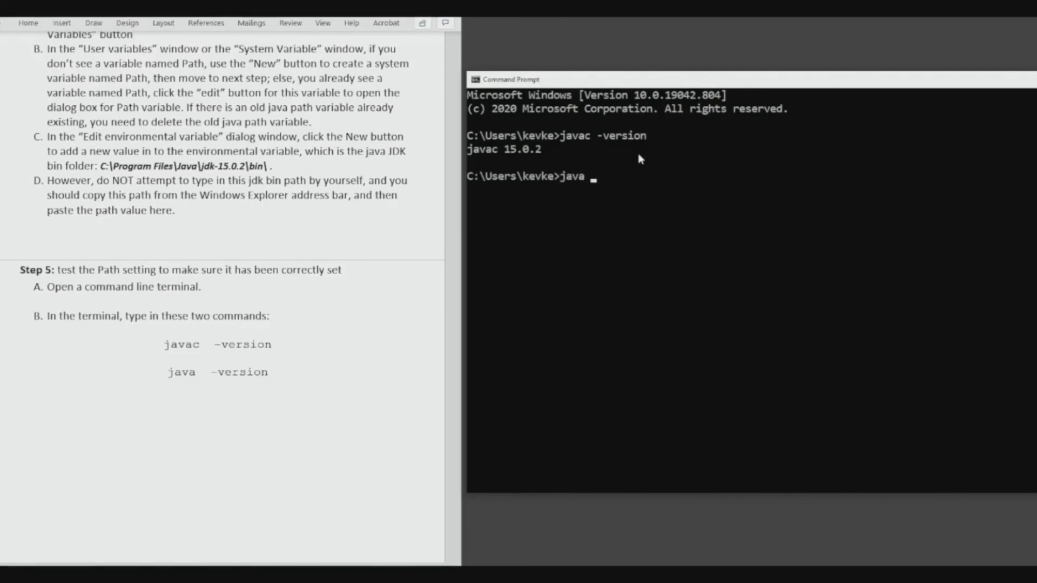
text( -version)
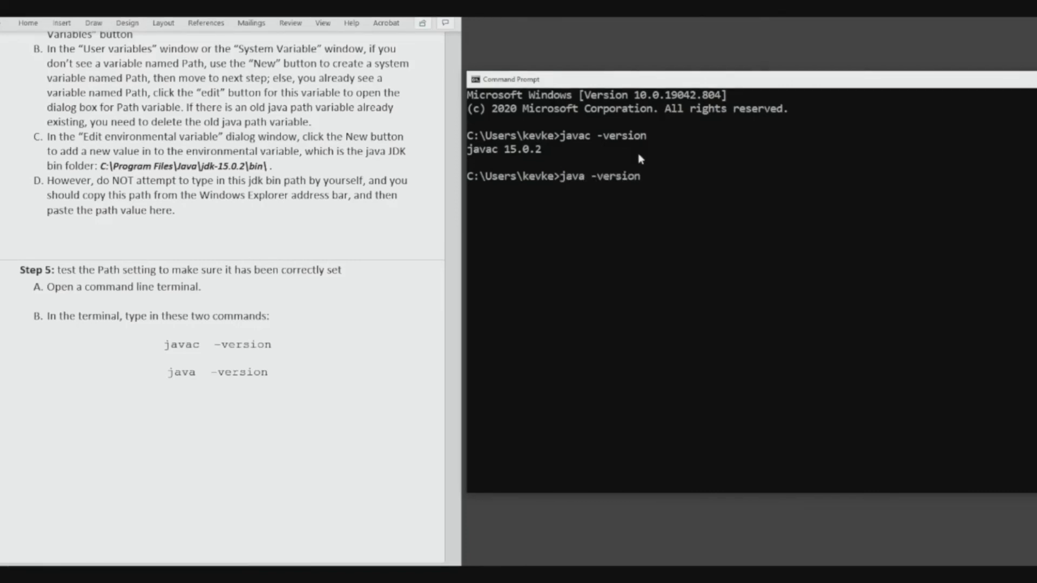
key(Return)
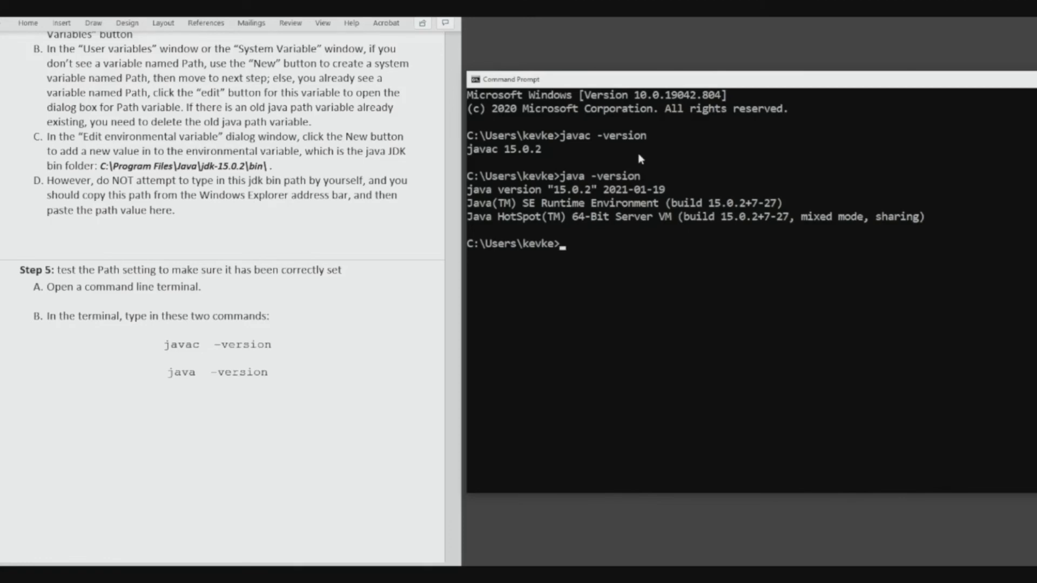